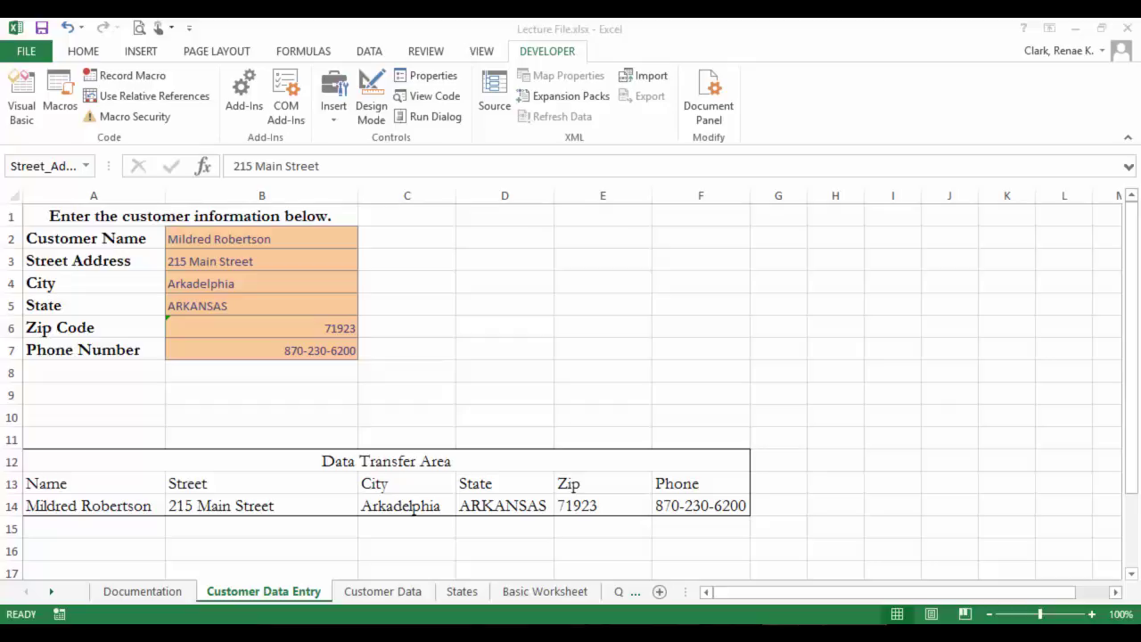
# Step: Look over the Customer Data sheet and the macro editor, then return to the Customer Data Entry sheet
pyautogui.click(371, 590)
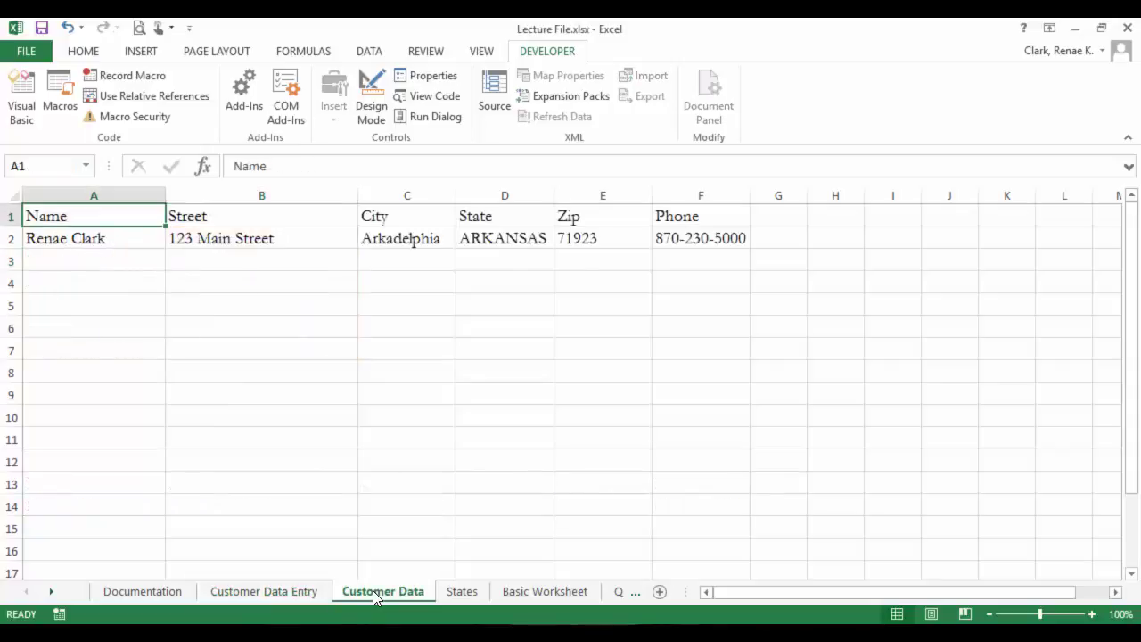
pyautogui.click(294, 592)
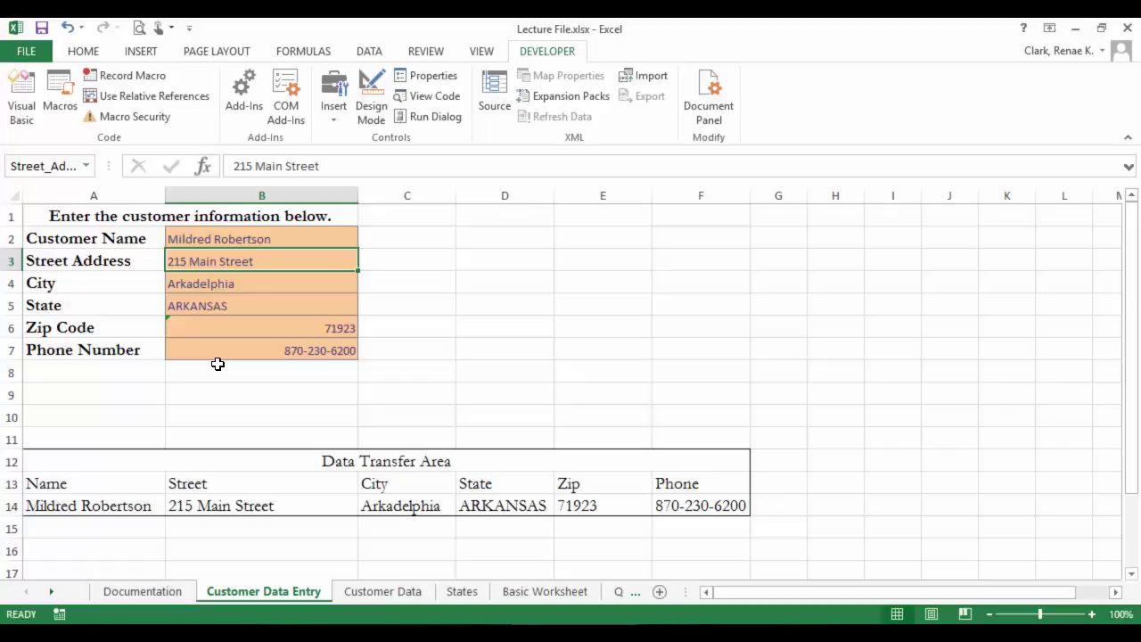
pyautogui.click(29, 97)
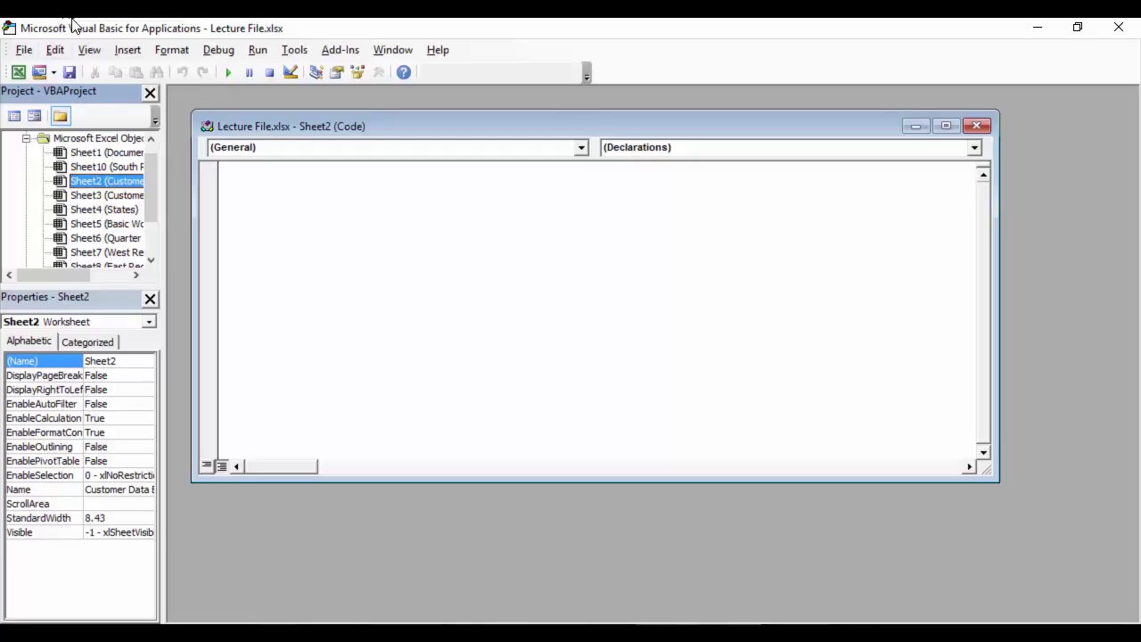
pyautogui.click(18, 74)
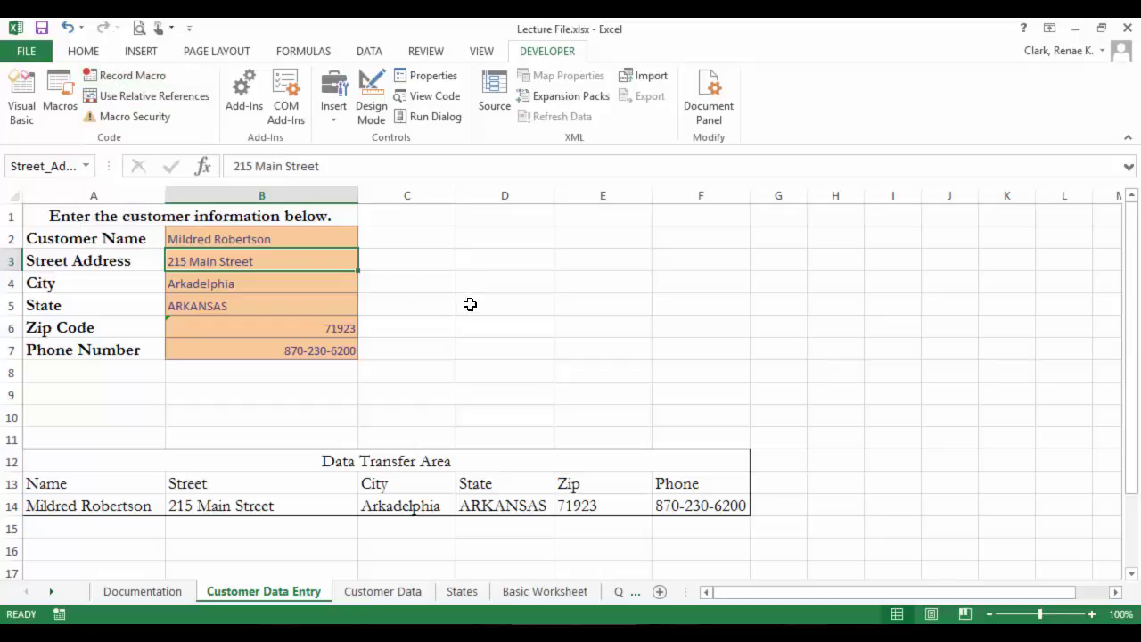
# Step: Start recording macro DataTransfer with shortcut Ctrl+d and a 'Created 10/16/2016.' copy-values description
pyautogui.click(157, 78)
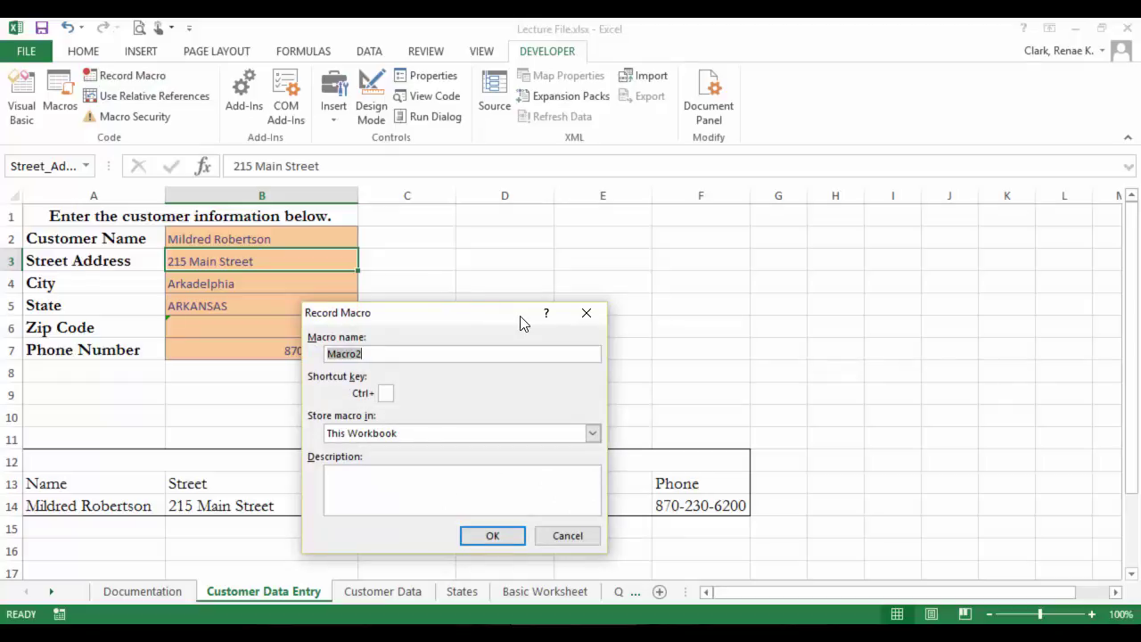
pyautogui.write('DataT')
pyautogui.write('ransfer')
pyautogui.write('d')
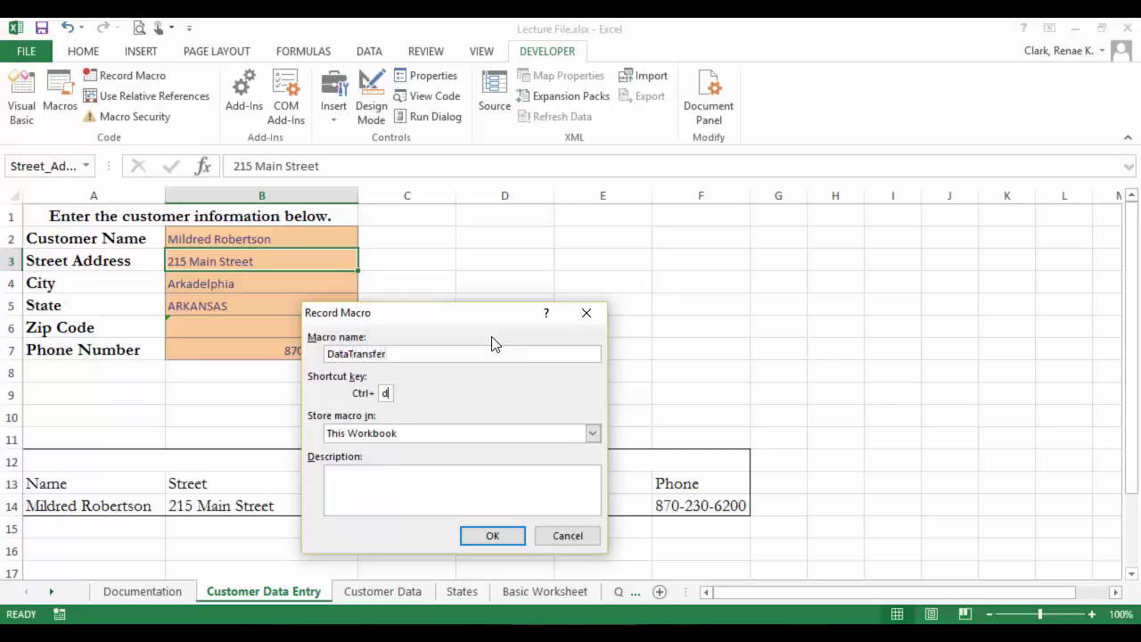
pyautogui.click(394, 477)
pyautogui.write('Created ')
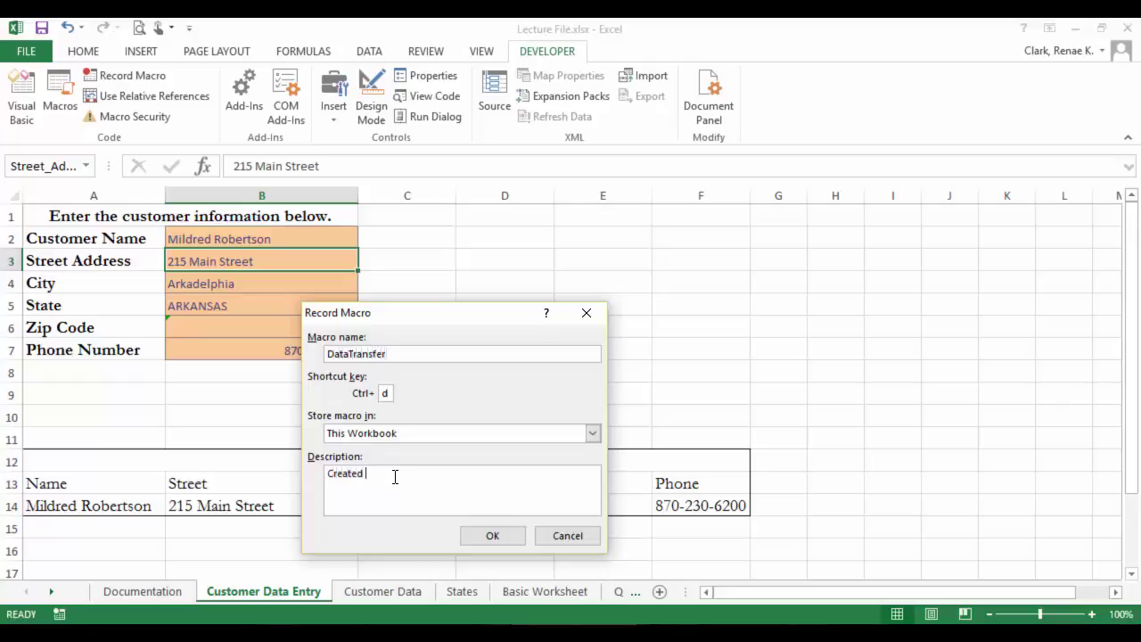
pyautogui.write('10/16/2016.')
pyautogui.write('Copy values from the transfer area of the Customer Data Entry worksheet to the Customer Data worksheet.')
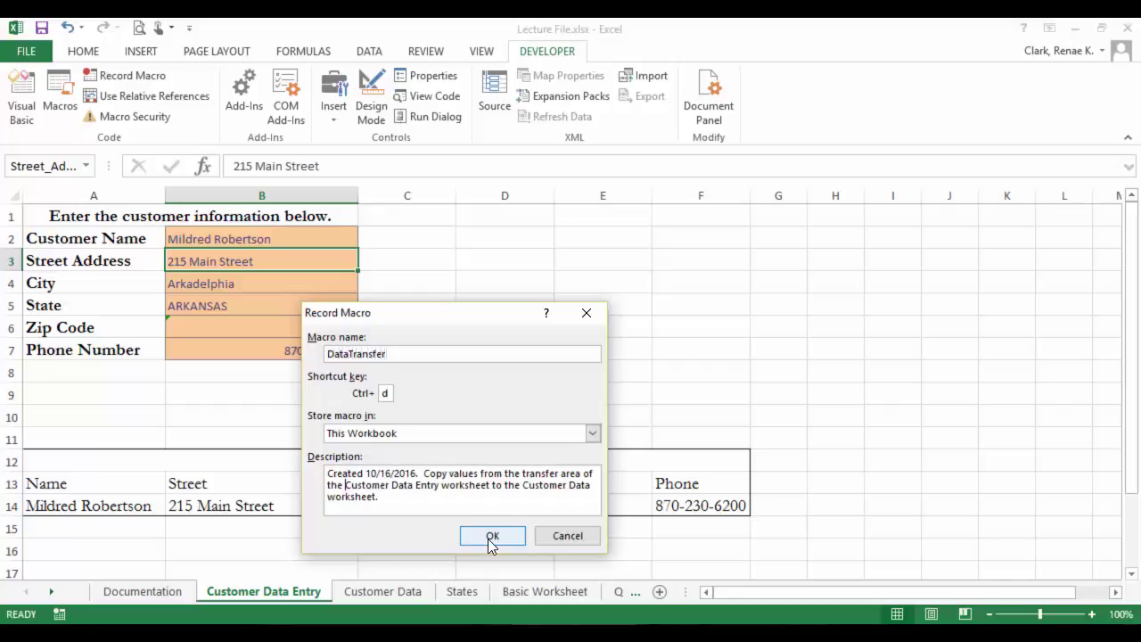
pyautogui.click(490, 539)
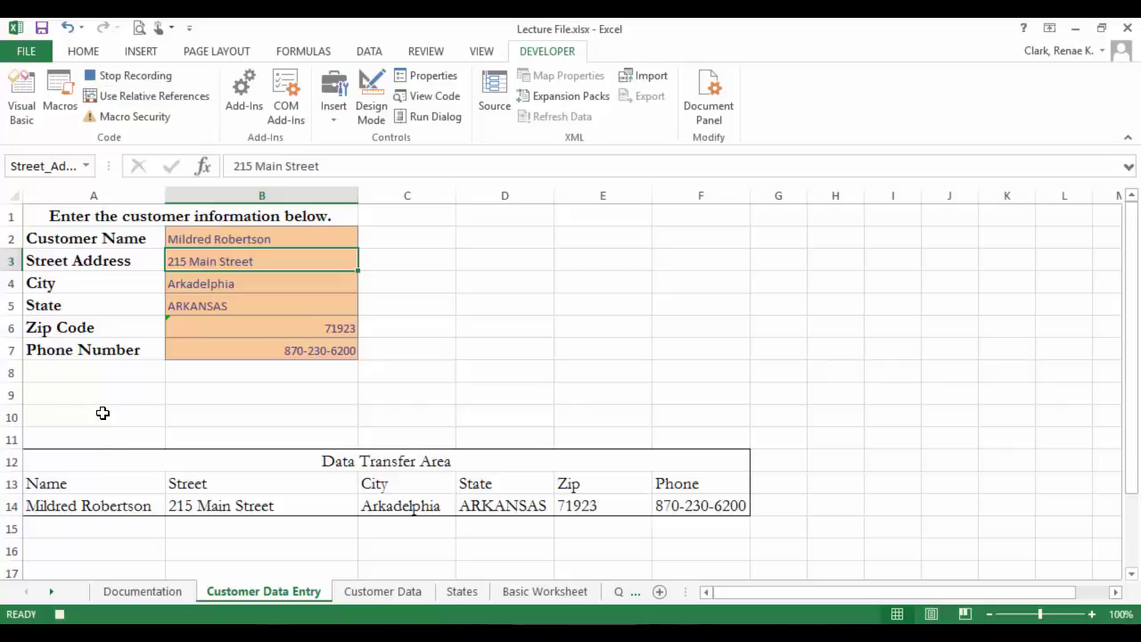
# Step: Switch to the Customer Data sheet and unprotect it from the Review ribbon
pyautogui.click(381, 591)
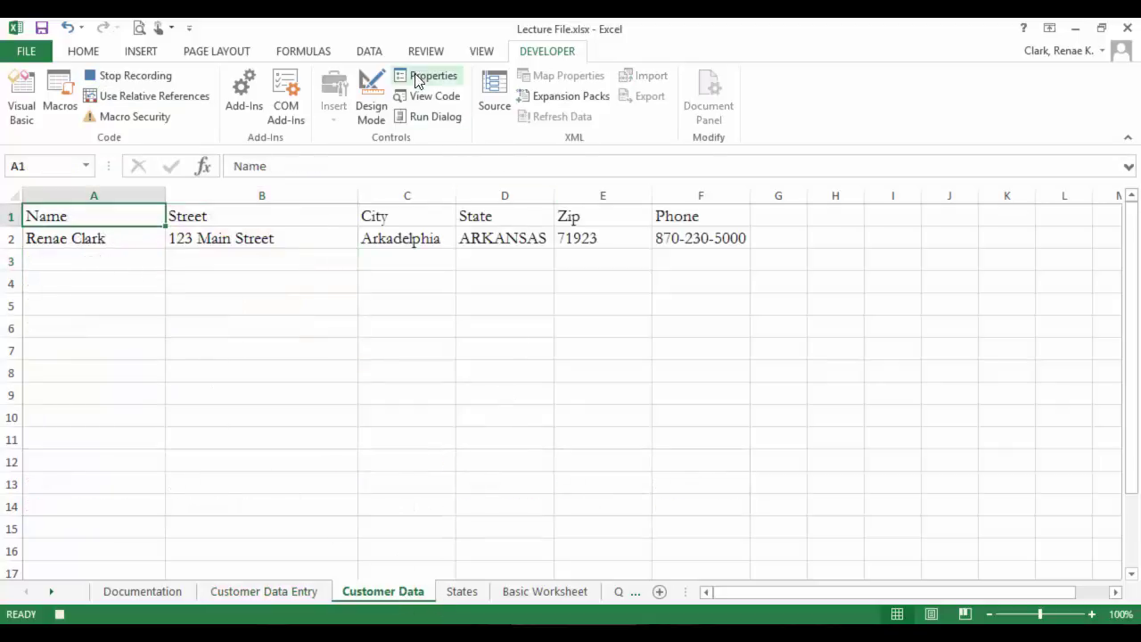
pyautogui.click(478, 52)
pyautogui.click(444, 51)
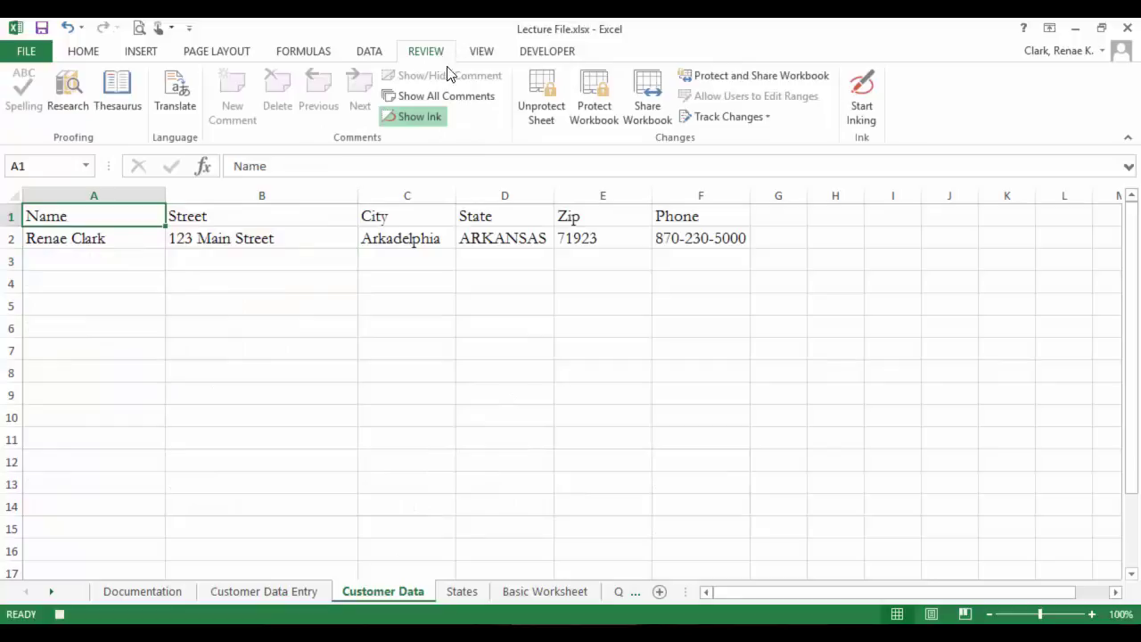
pyautogui.click(540, 112)
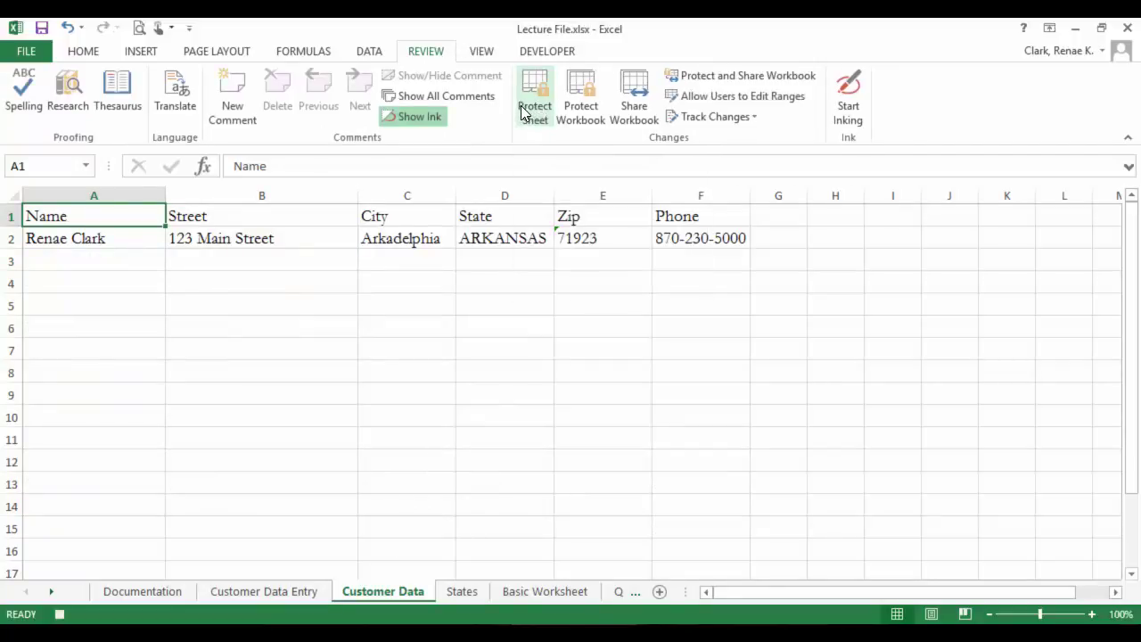
# Step: Copy the transfer row A14:F14 on Customer Data Entry, then switch to Customer Data
pyautogui.click(274, 593)
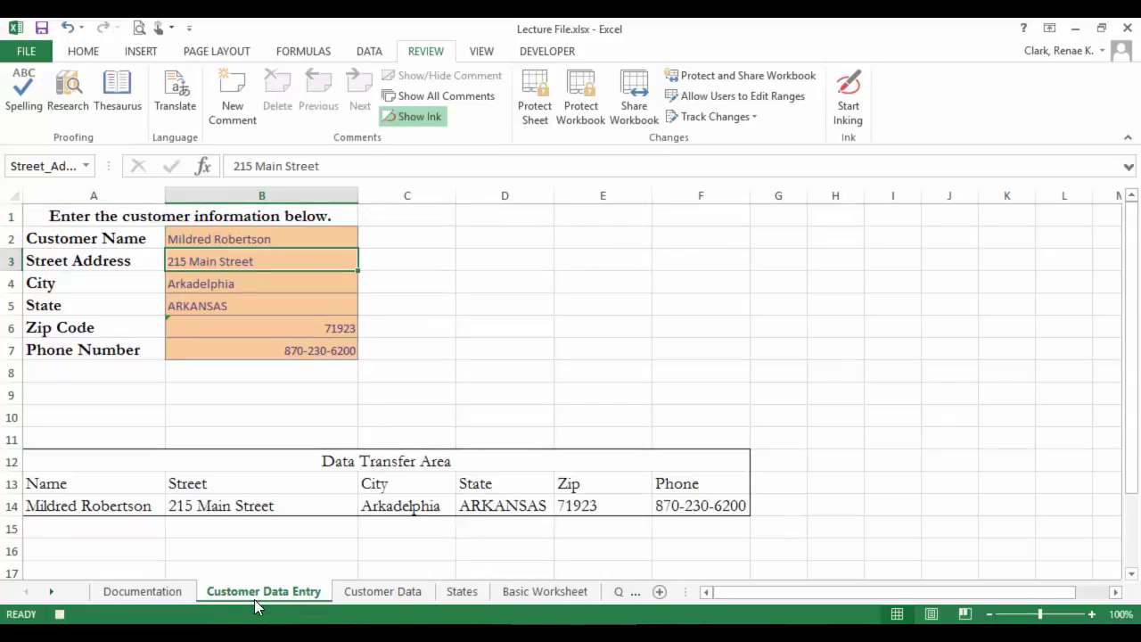
pyautogui.moveTo(62, 505); pyautogui.dragTo(657, 504)
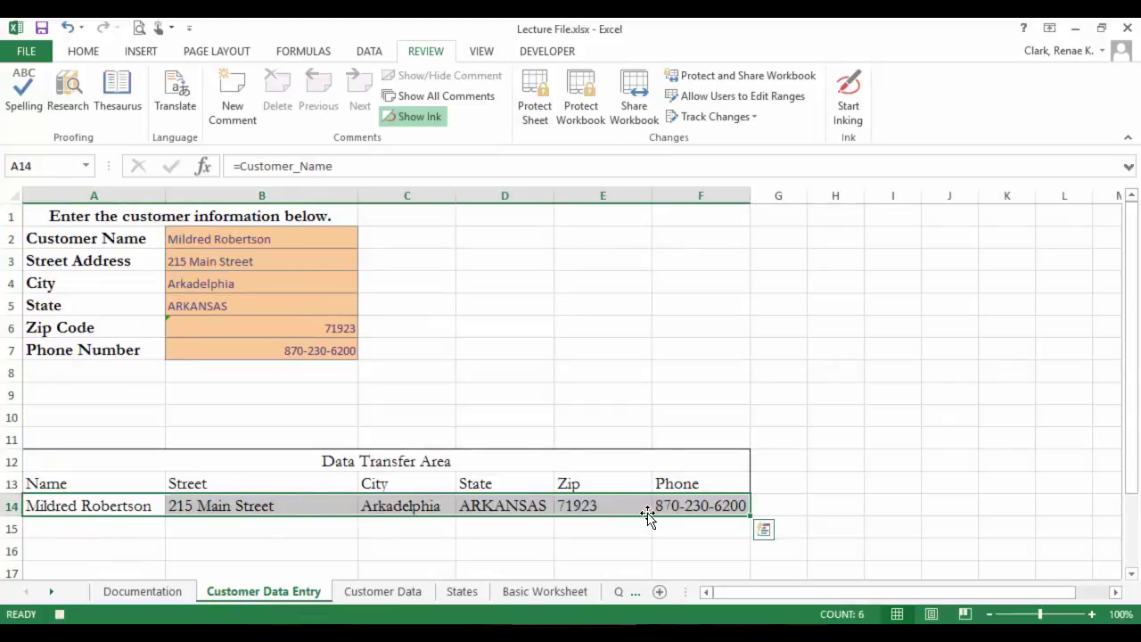
pyautogui.rightClick(646, 512)
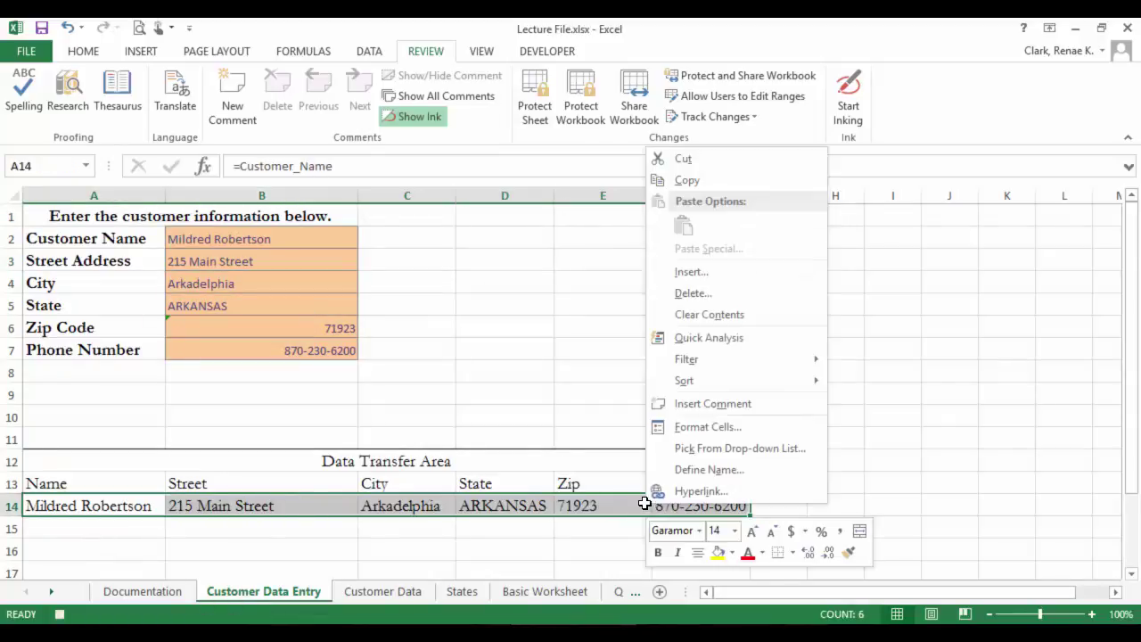
pyautogui.click(711, 182)
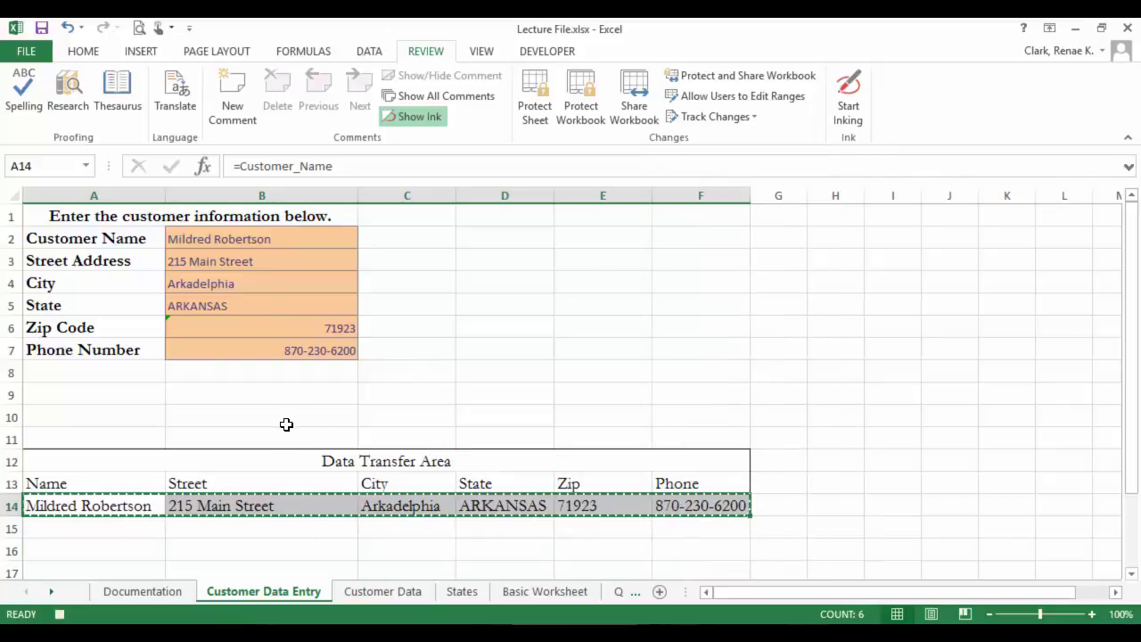
pyautogui.click(355, 595)
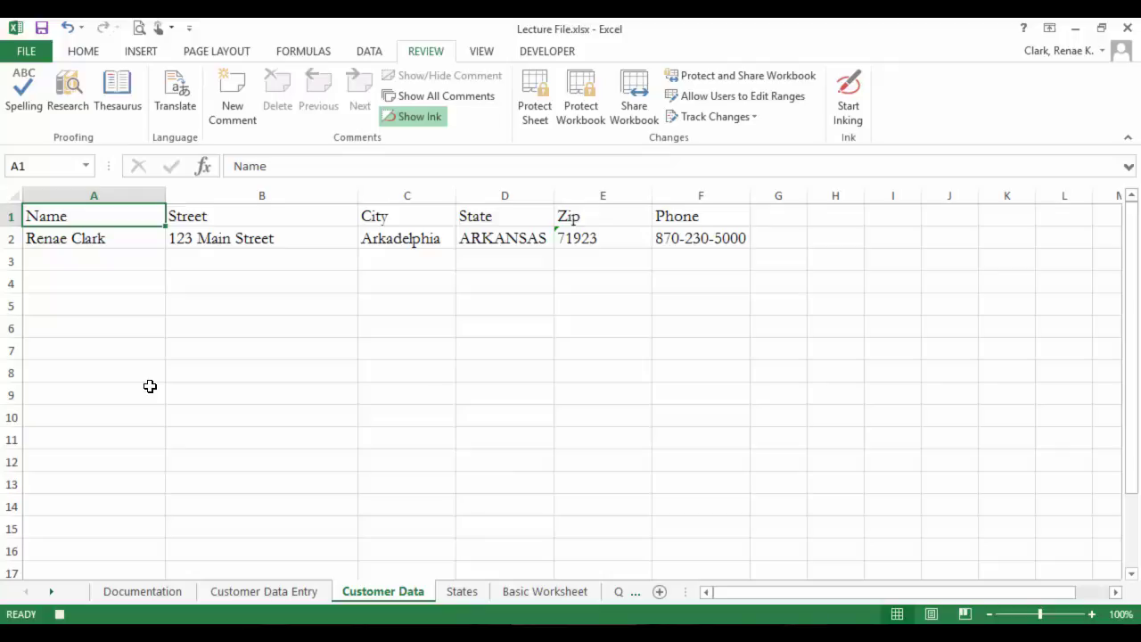
# Step: Move to the first empty row, A3, with relative references, then switch back to absolute references
pyautogui.press('End')
pyautogui.press('Down')
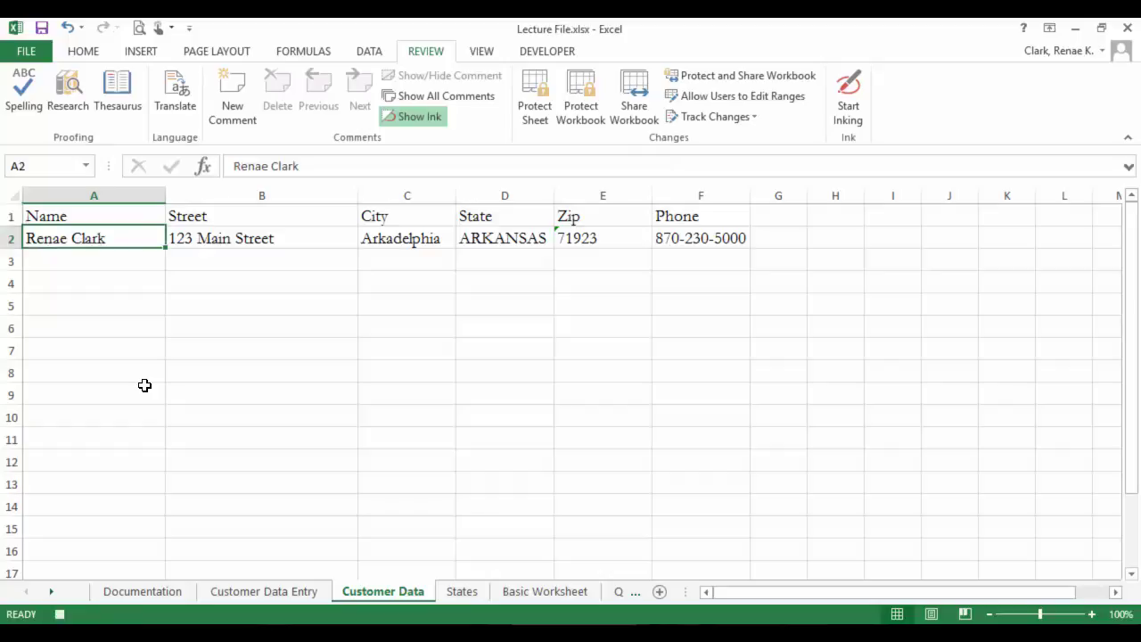
pyautogui.click(561, 55)
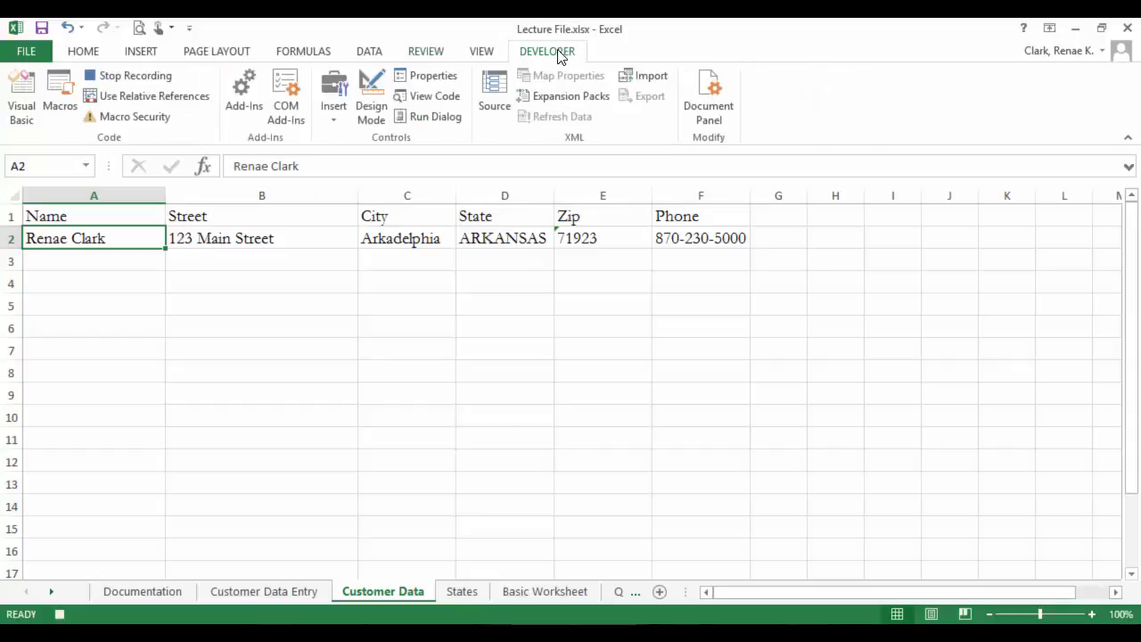
pyautogui.click(171, 97)
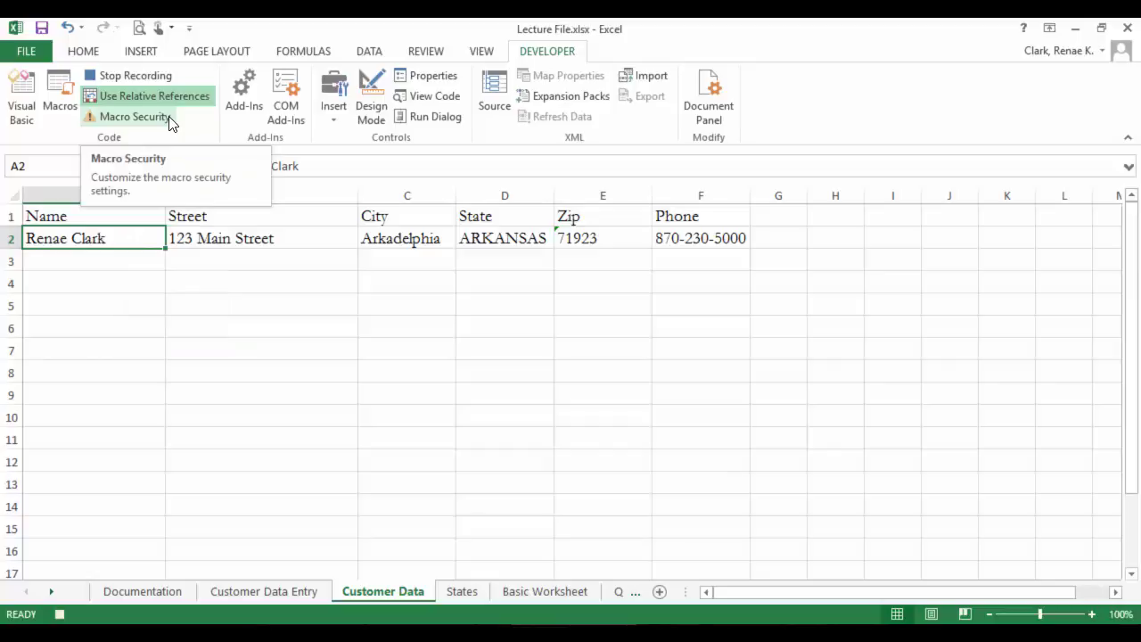
pyautogui.press('Down')
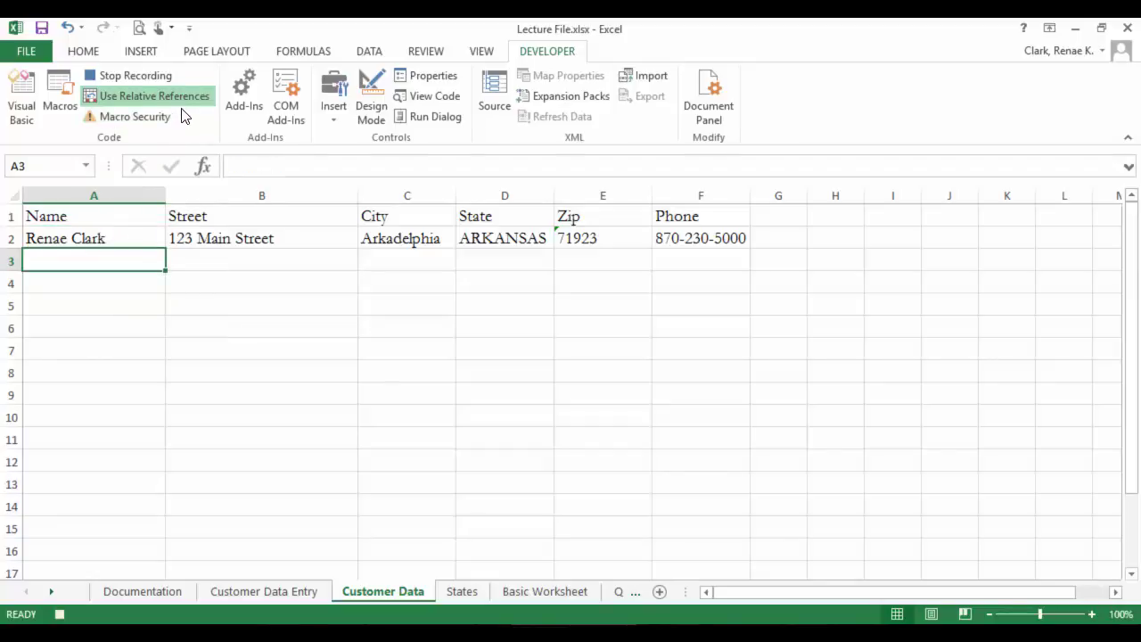
pyautogui.click(185, 104)
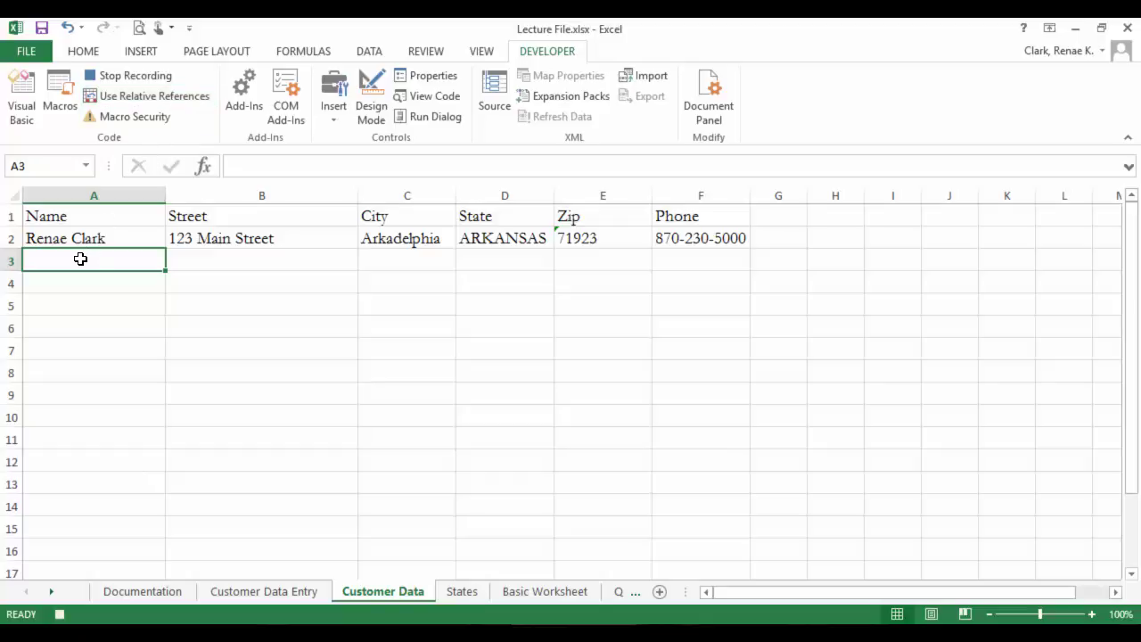
# Step: Paste the copied customer details into A3 as values and return to A1
pyautogui.rightClick(80, 258)
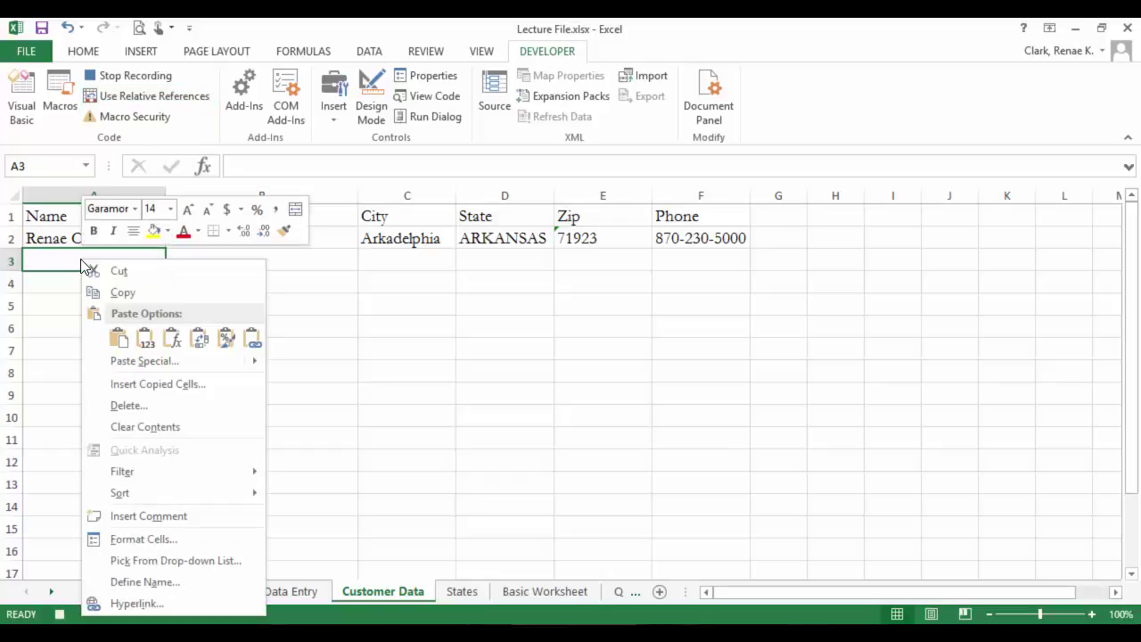
pyautogui.click(147, 343)
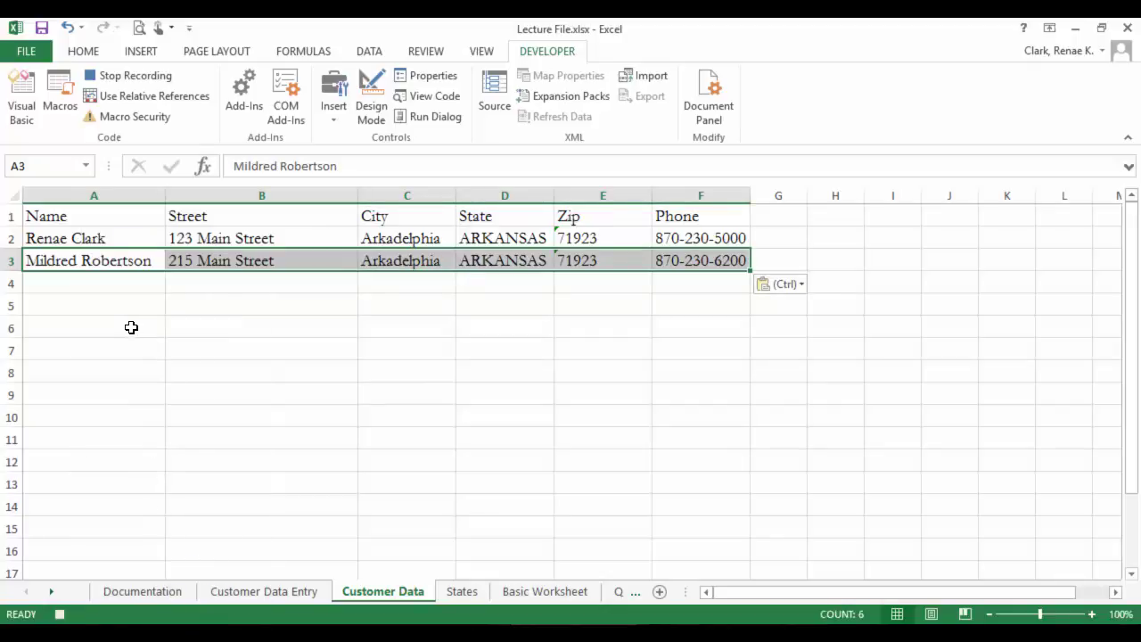
pyautogui.click(83, 219)
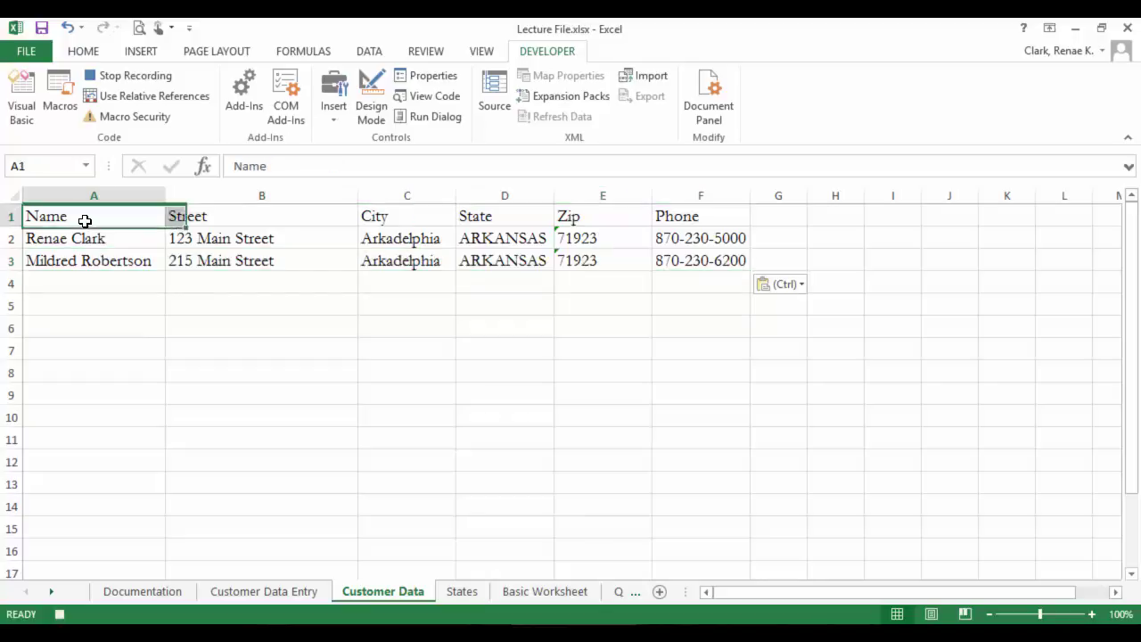
# Step: Re-protect Customer Data, then select cell B2 on the Customer Data Entry sheet
pyautogui.click(425, 50)
pyautogui.click(531, 93)
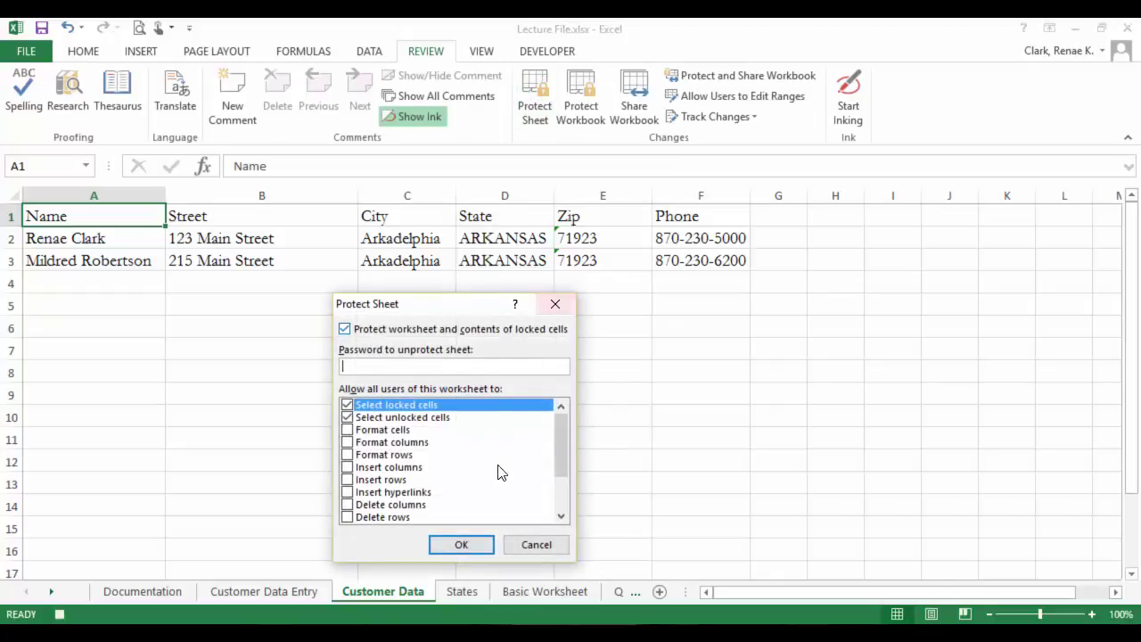
pyautogui.click(461, 544)
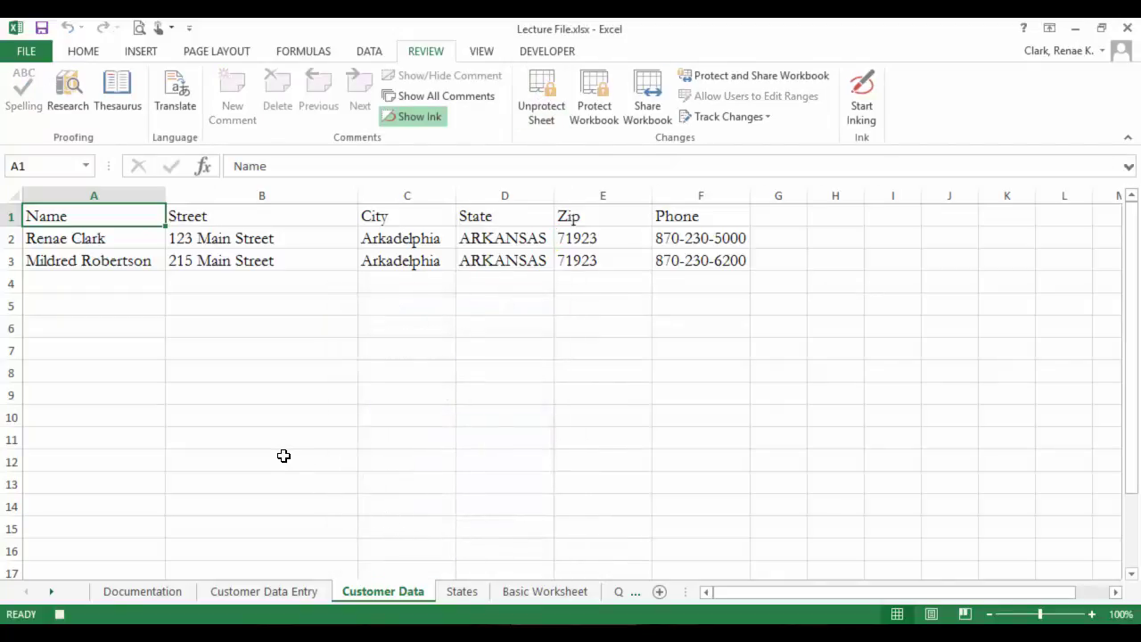
pyautogui.click(248, 593)
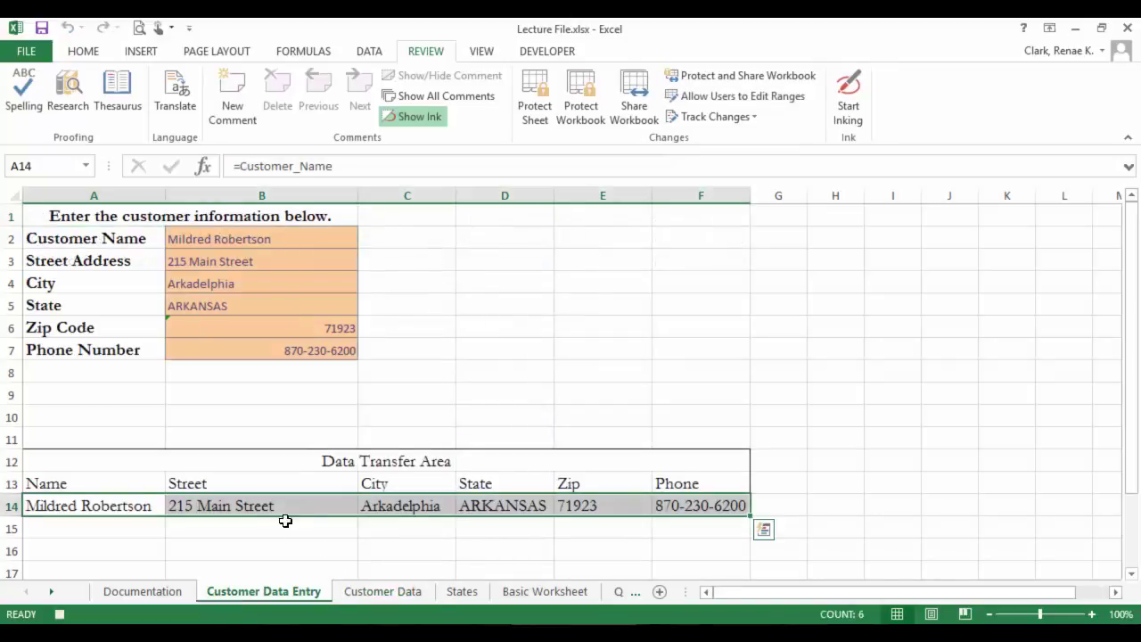
pyautogui.click(244, 244)
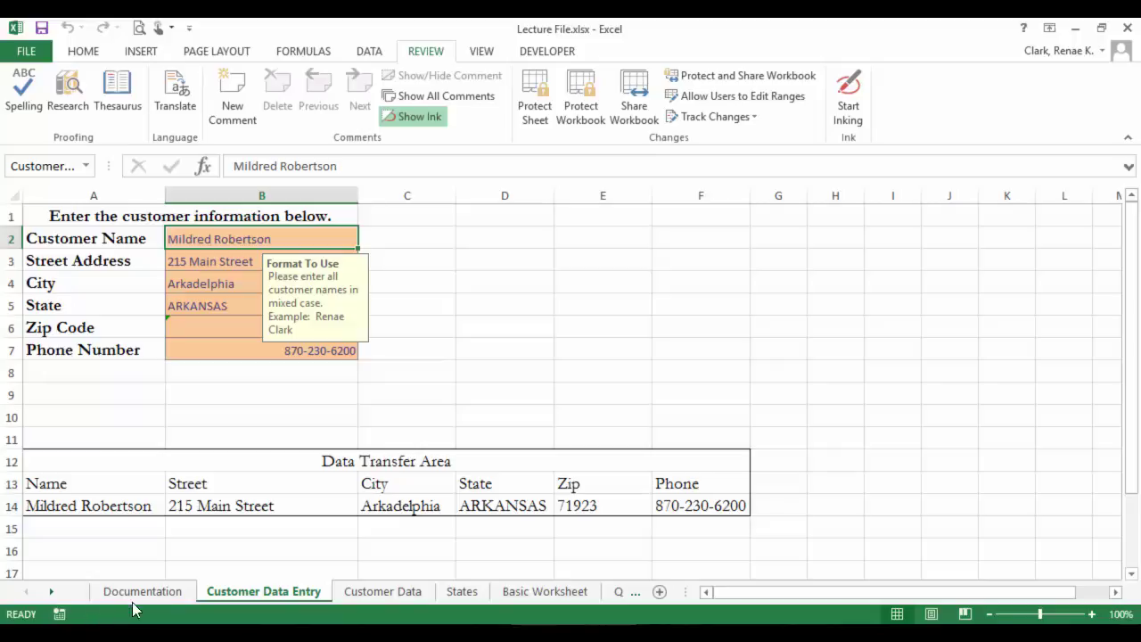
# Step: Confirm DataTransfer appears in the Developer Macros list, then cancel without running it
pyautogui.click(540, 52)
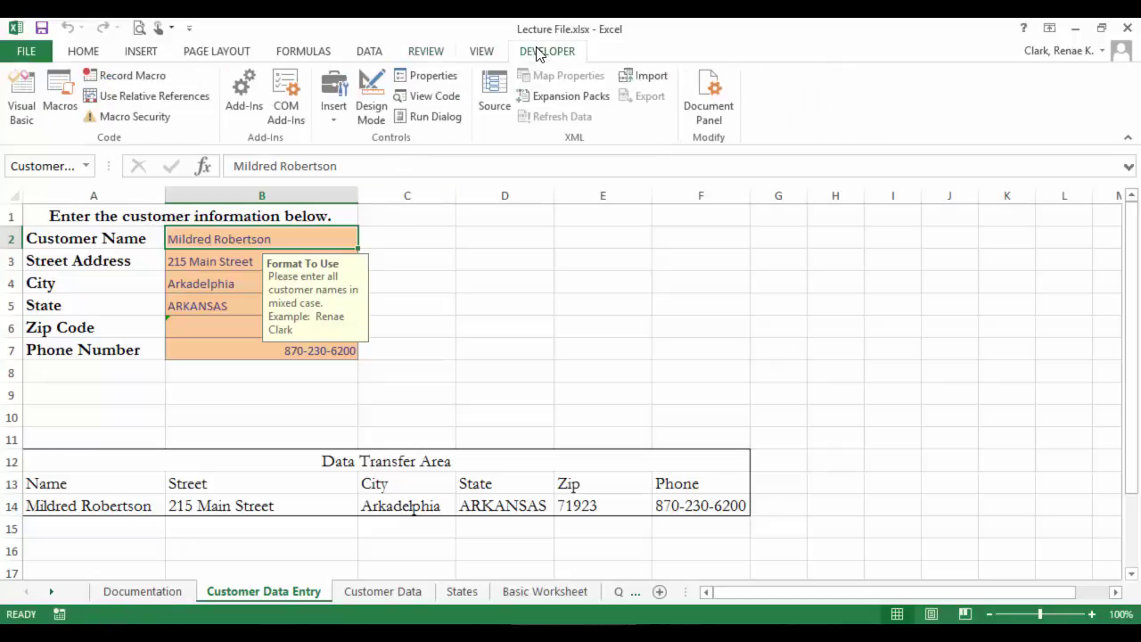
pyautogui.click(58, 86)
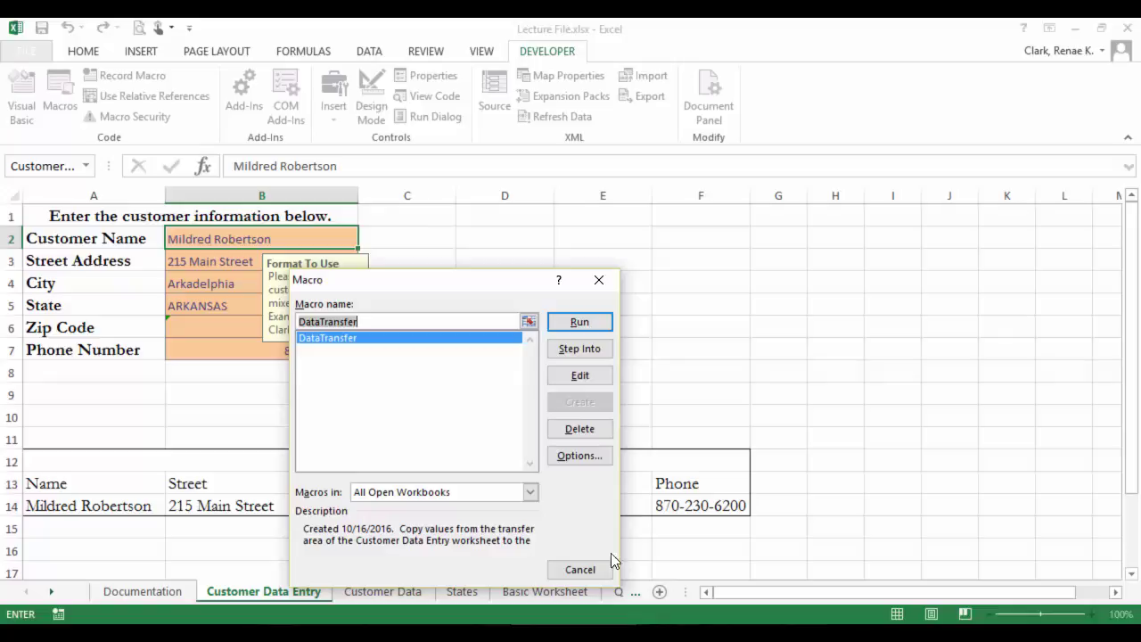
pyautogui.click(590, 571)
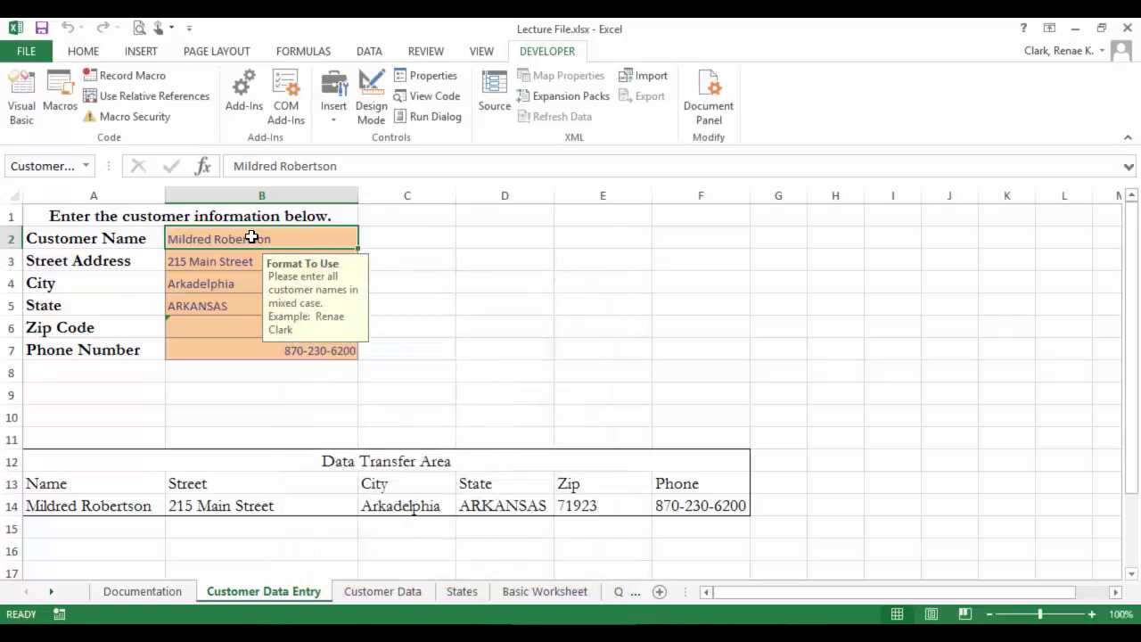
# Step: Enter a new customer's name and street address, run DataTransfer, and check Customer Data row 4
pyautogui.write('Peso ')
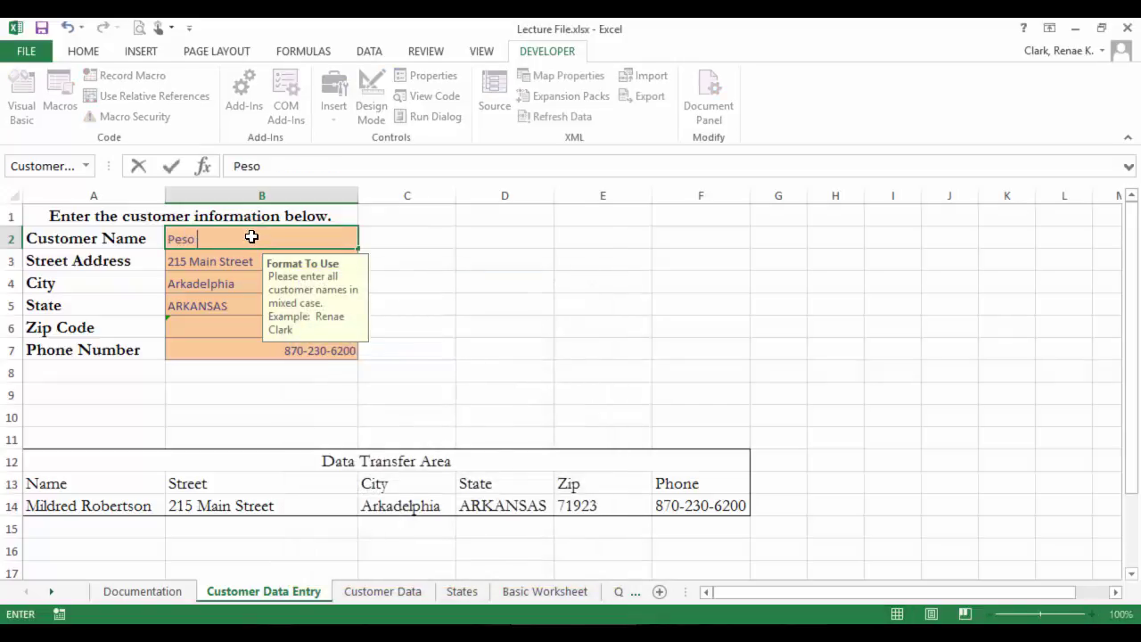
pyautogui.write('Clark')
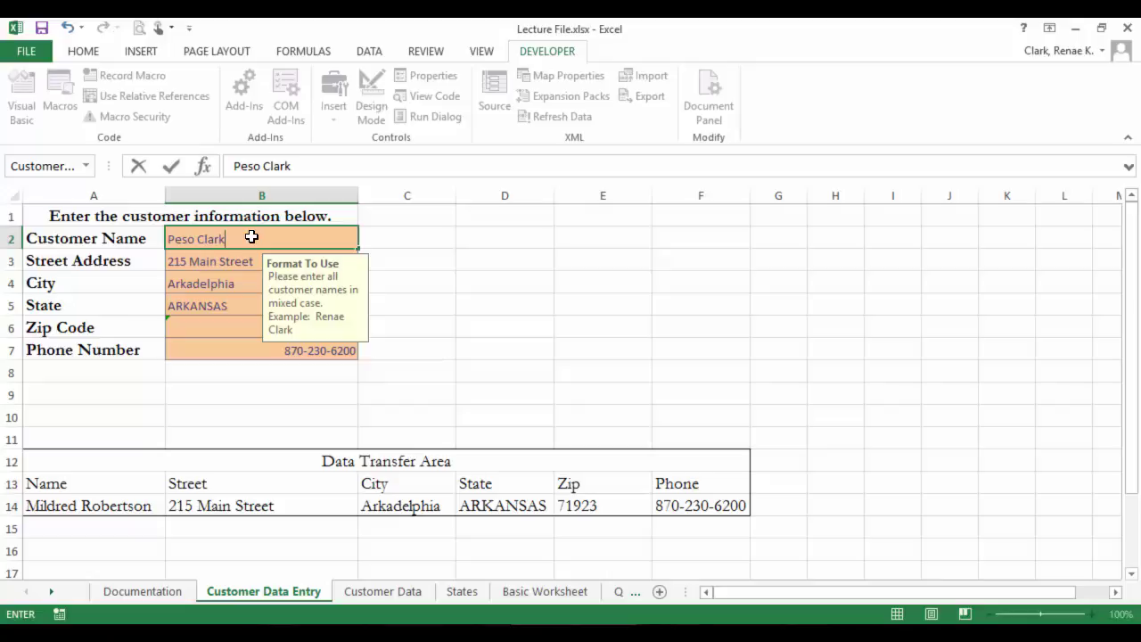
pyautogui.click(173, 259)
pyautogui.doubleClick(184, 261)
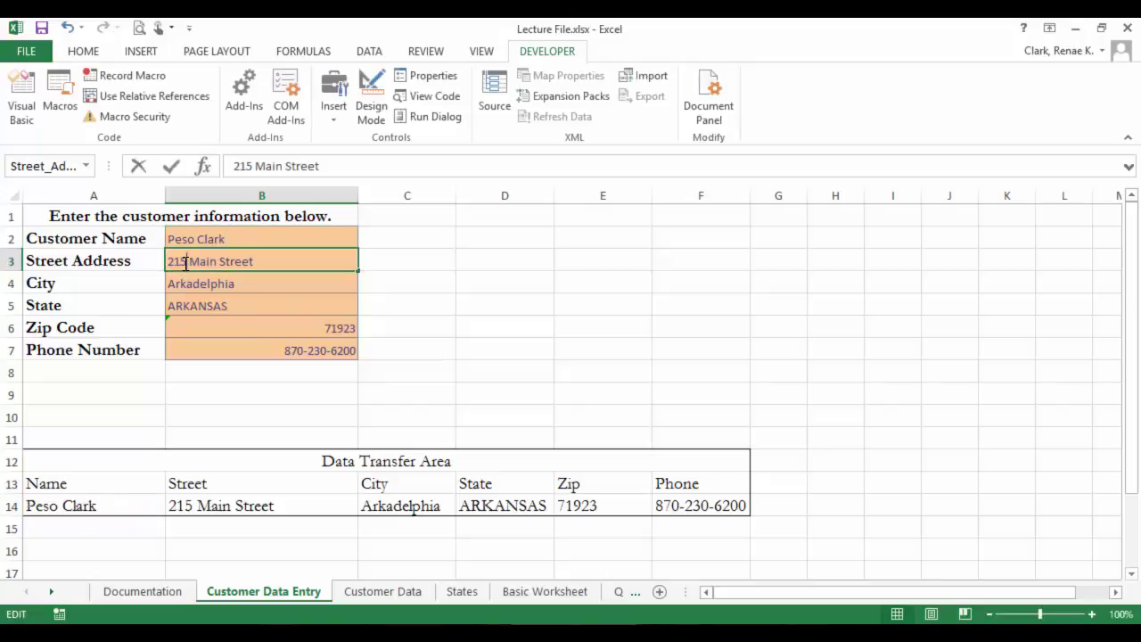
pyautogui.click(224, 242)
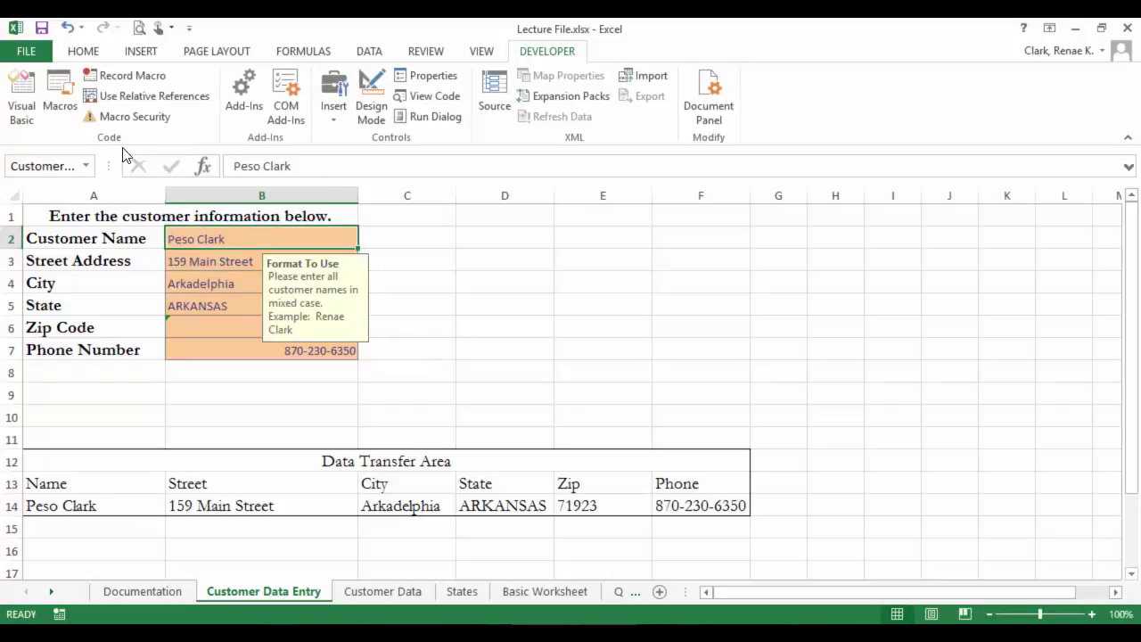
pyautogui.click(59, 103)
pyautogui.click(362, 593)
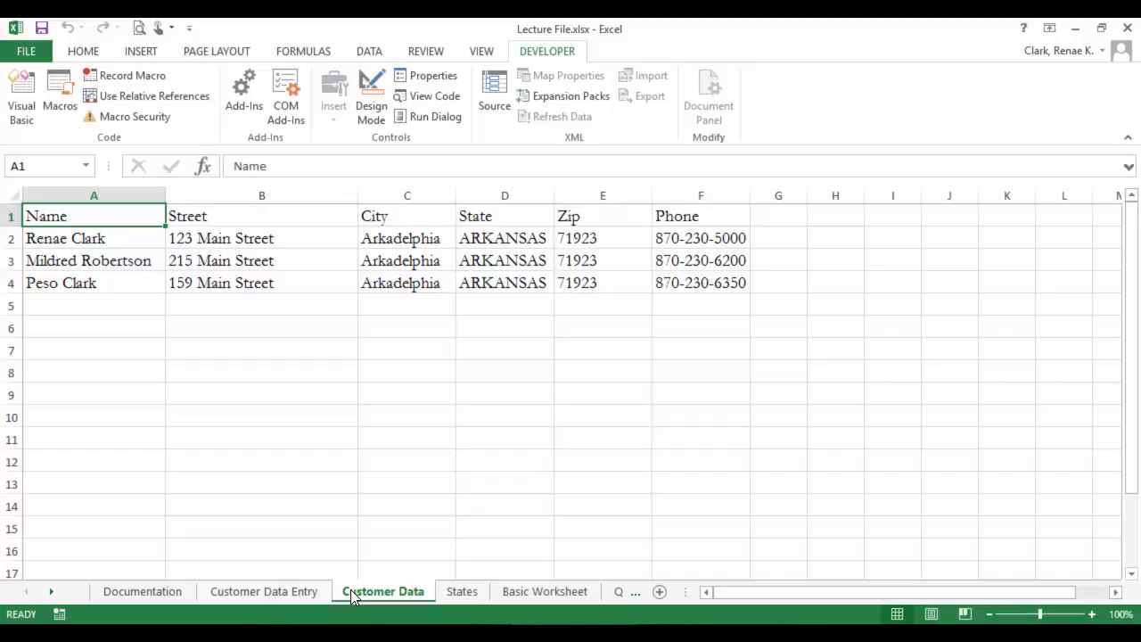
# Step: Go back to the Customer Data Entry form and open the Macro dialog showing DataTransfer
pyautogui.click(304, 591)
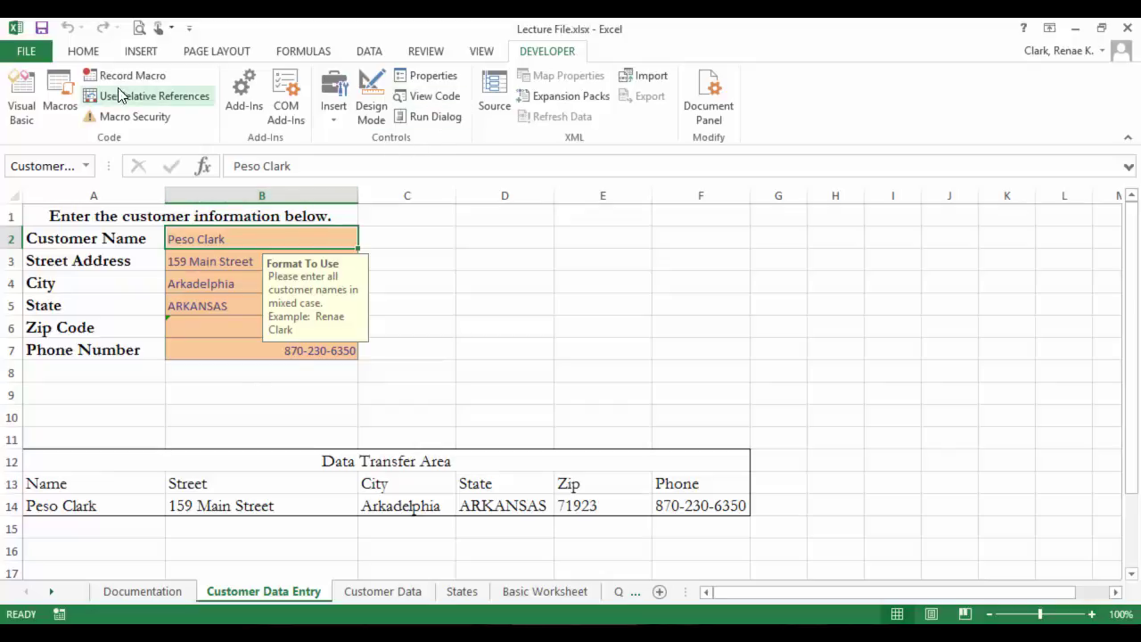
pyautogui.click(59, 94)
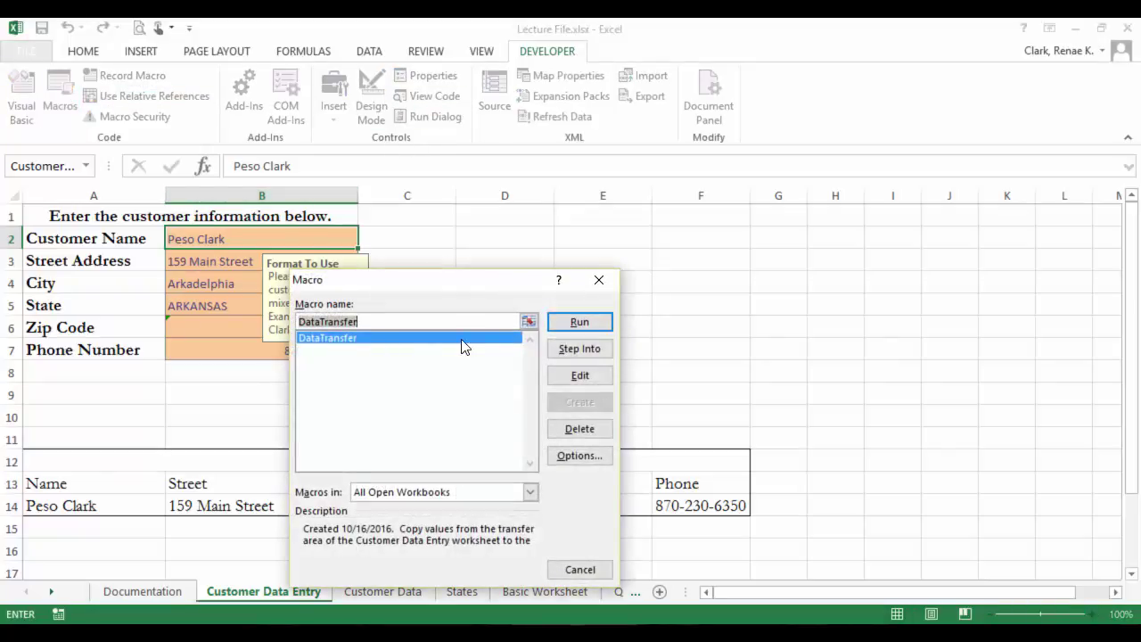